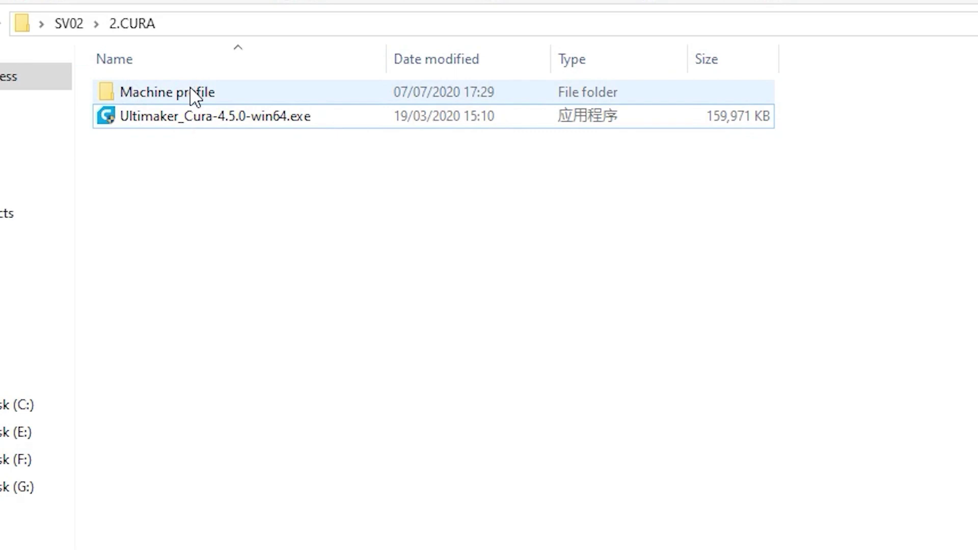
- Copy SV02.def.json from the Machine profile folder into G:\Cura\Ultimaker Cura 4.5\resources\definitions
{"action": "double_click", "coordinate": [195, 96]}
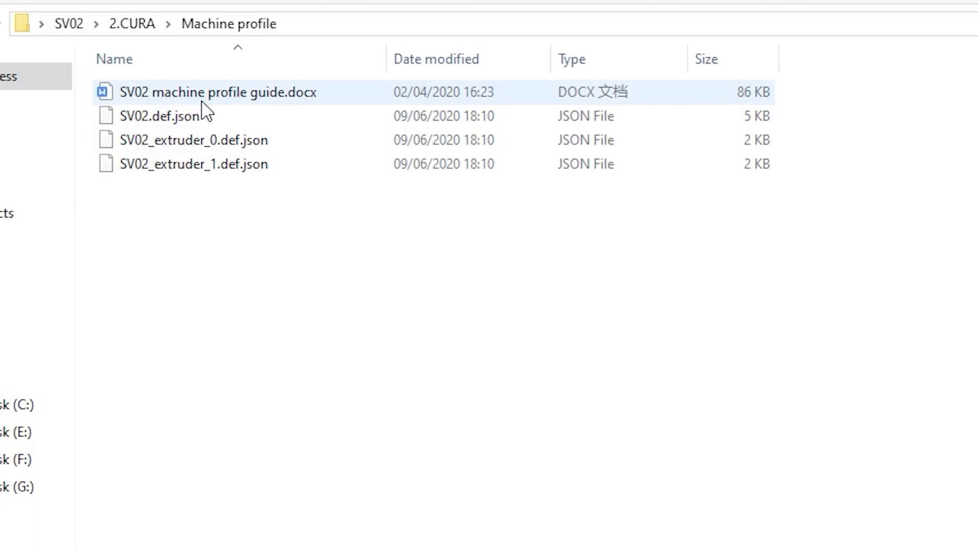
{"action": "left_click", "coordinate": [18, 486]}
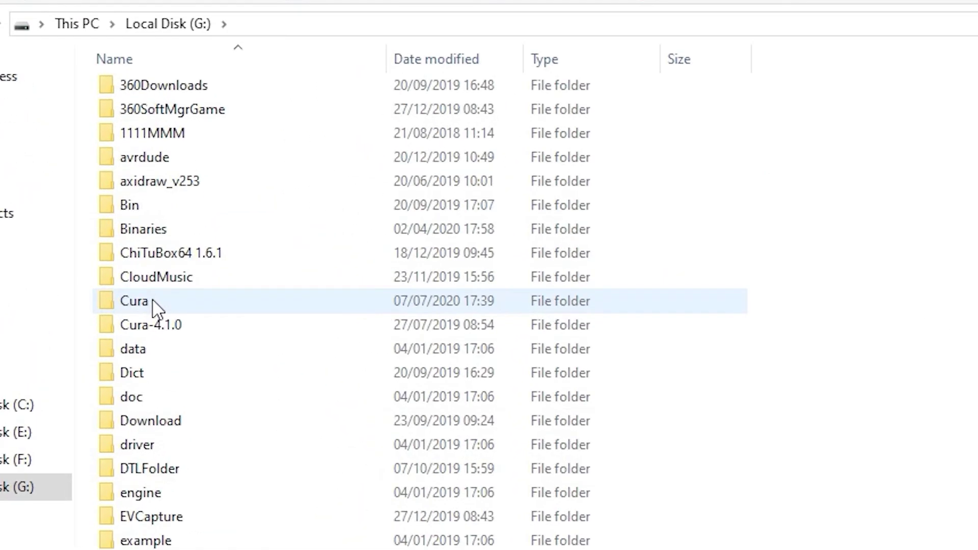
{"action": "double_click", "coordinate": [156, 307]}
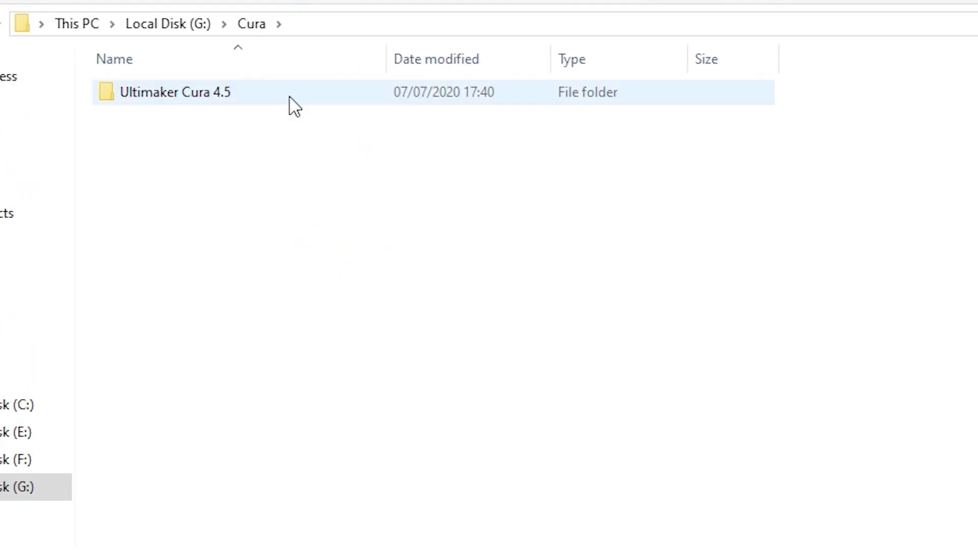
{"action": "double_click", "coordinate": [292, 103]}
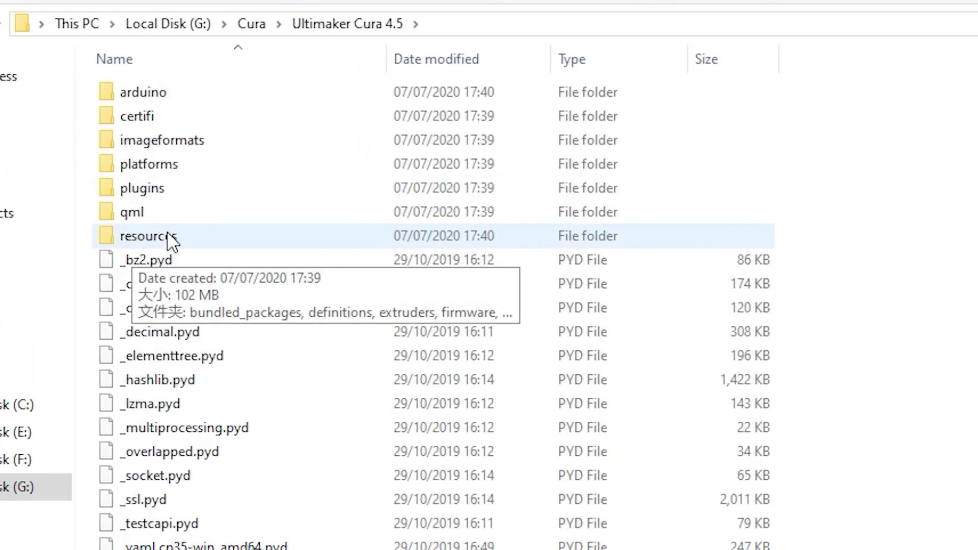
{"action": "double_click", "coordinate": [168, 235]}
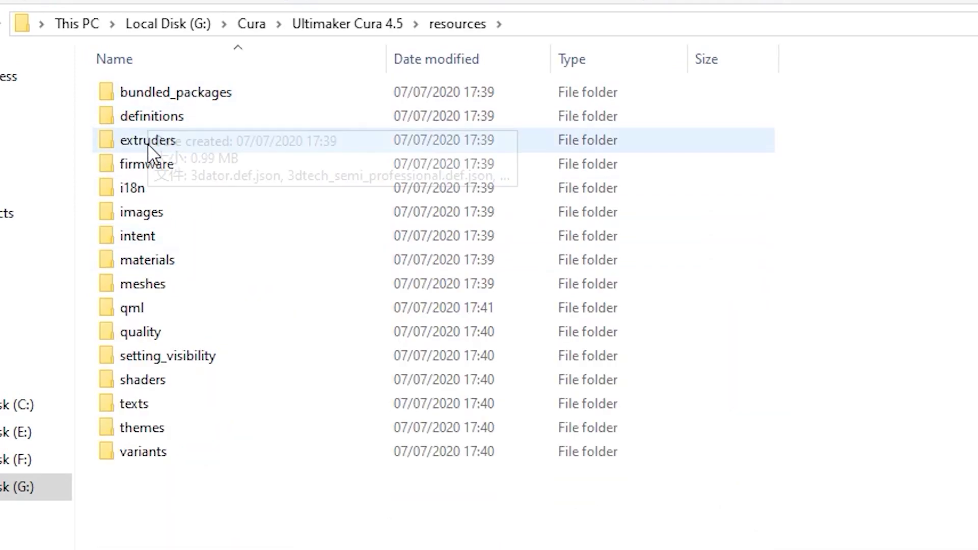
{"action": "key", "text": "i"}
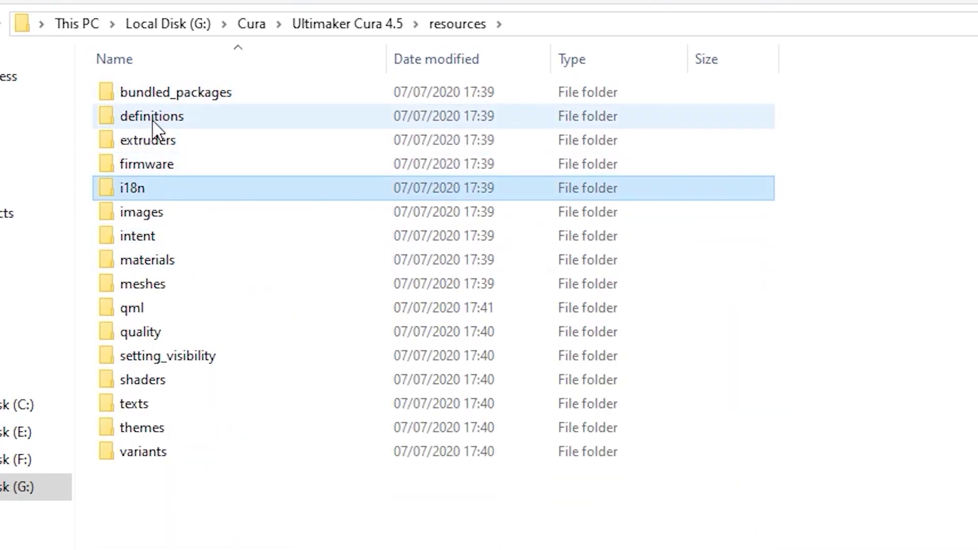
{"action": "double_click", "coordinate": [152, 122]}
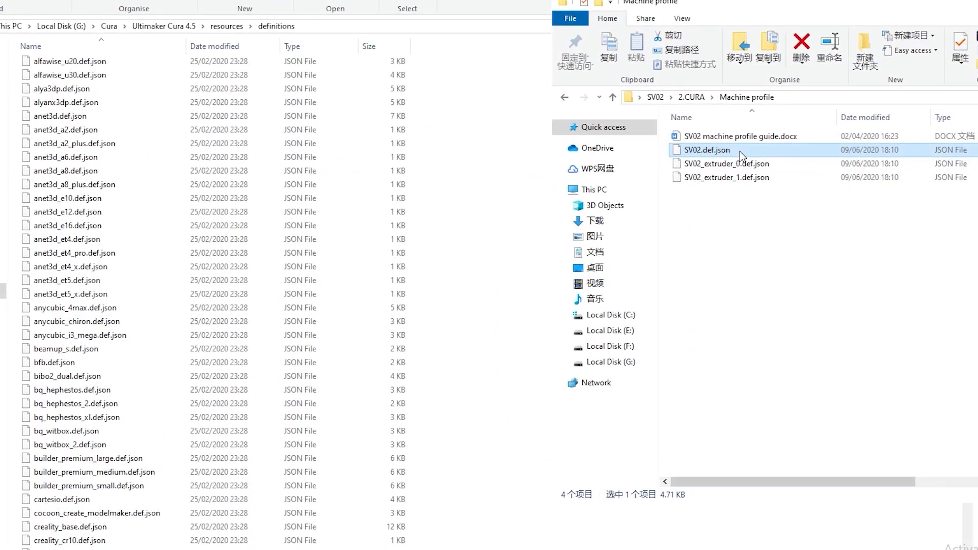
{"action": "left_click_drag", "start_coordinate": [512, 120], "coordinate": [494, 147]}
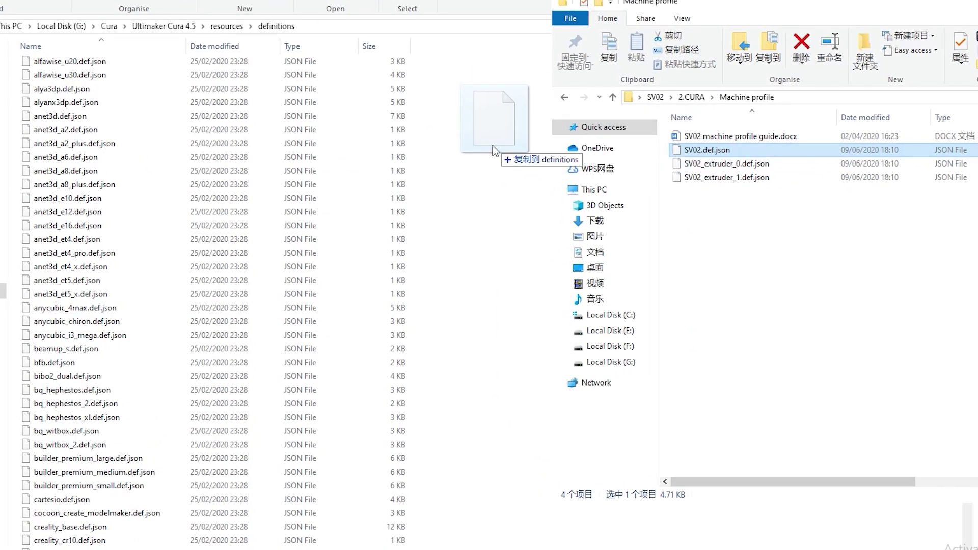
{"action": "left_click_drag", "start_coordinate": [488, 148], "coordinate": [488, 148]}
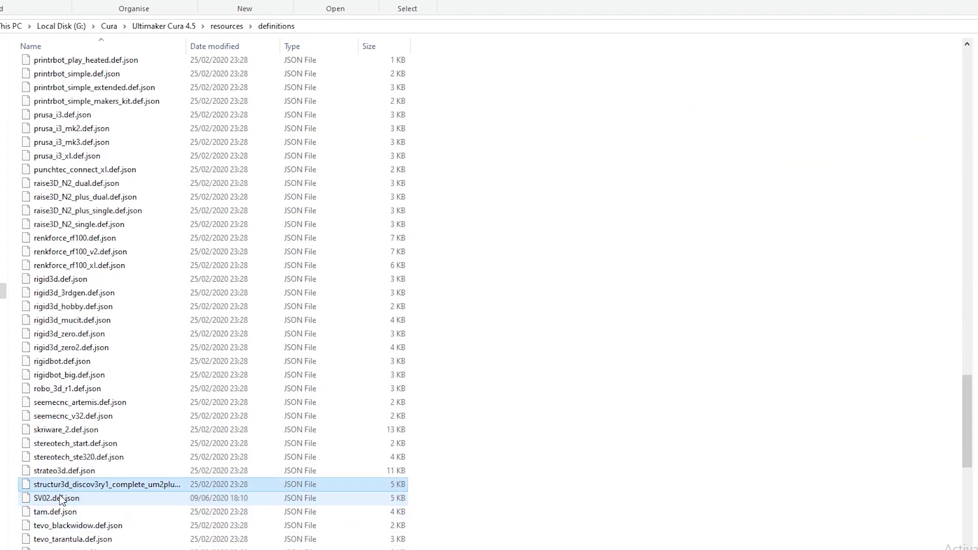
- Copy both SV02_extruder JSON files into resources\extruders, then return to the Ultimaker Cura 4.5 folder
{"action": "left_click", "coordinate": [228, 27]}
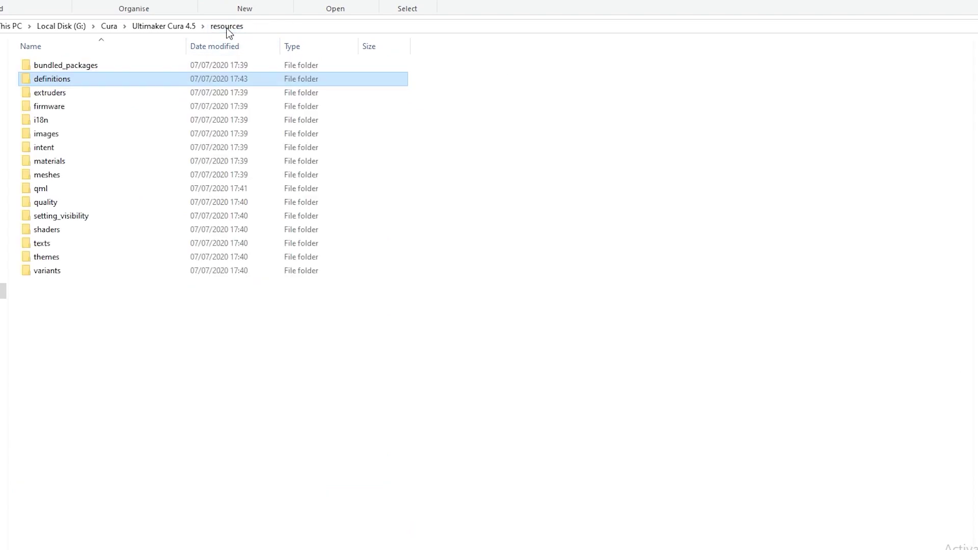
{"action": "double_click", "coordinate": [57, 95]}
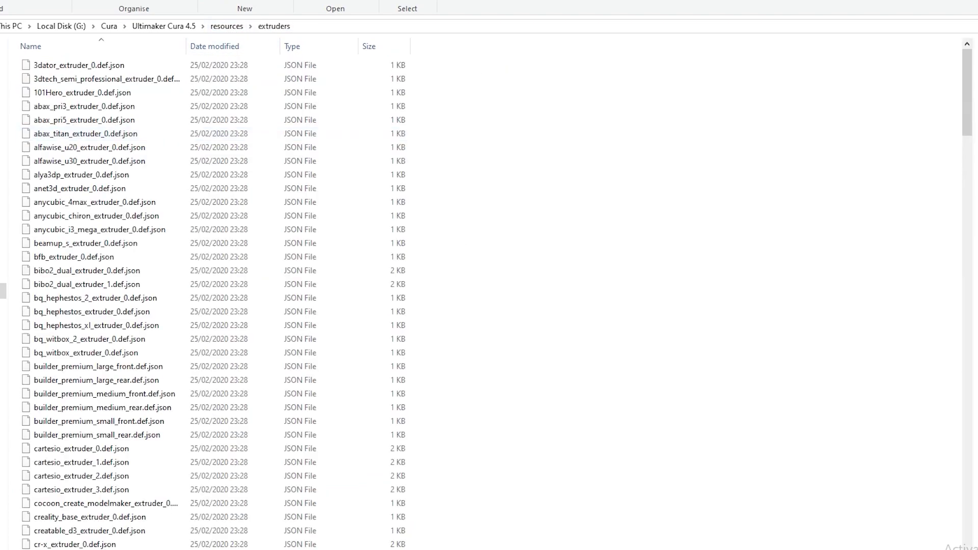
{"action": "left_click", "coordinate": [230, 535]}
{"action": "left_click", "coordinate": [736, 164]}
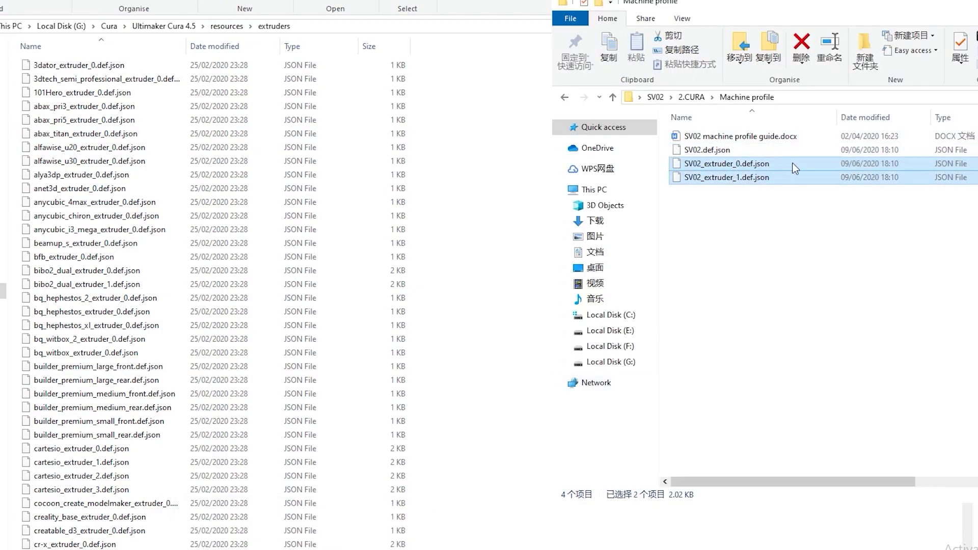
{"action": "mouse_move", "coordinate": [803, 163]}
{"action": "left_mouse_down"}
{"action": "mouse_move", "coordinate": [778, 170]}
{"action": "mouse_move", "coordinate": [515, 154]}
{"action": "mouse_move", "coordinate": [475, 176]}
{"action": "left_mouse_up"}
{"action": "scroll", "coordinate": [109, 469], "scroll_direction": "down", "scroll_amount": 4}
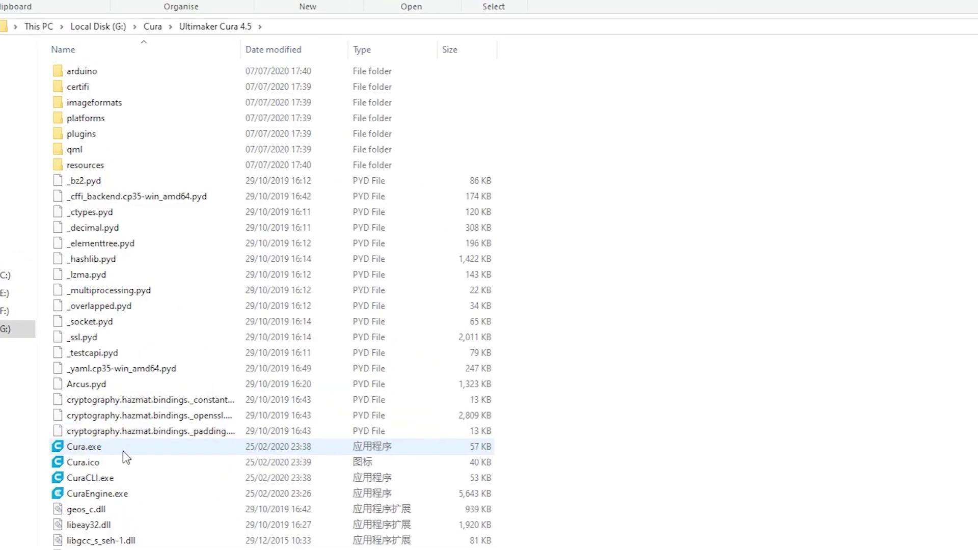
- Launch Cura.exe and start adding a new printer from the printer list
{"action": "left_click", "coordinate": [123, 451]}
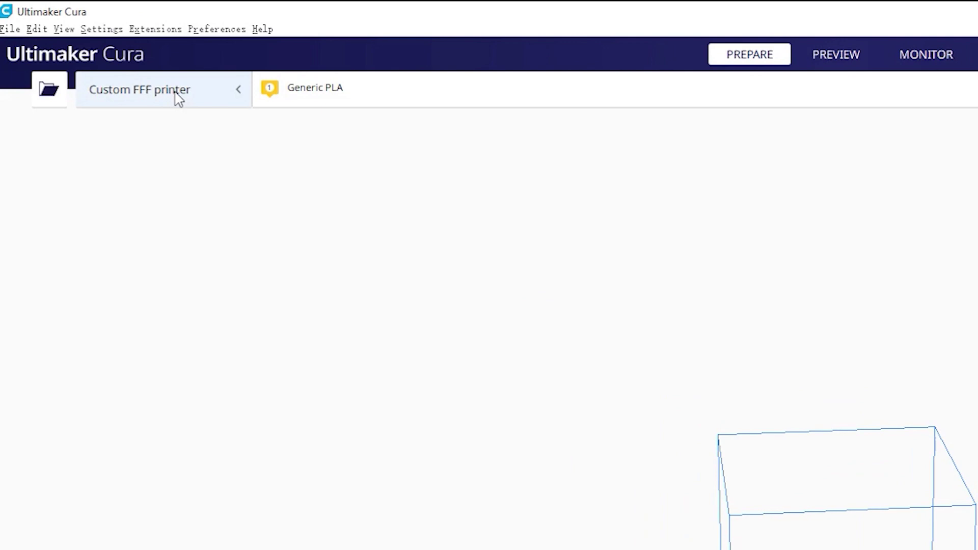
{"action": "left_click", "coordinate": [176, 95]}
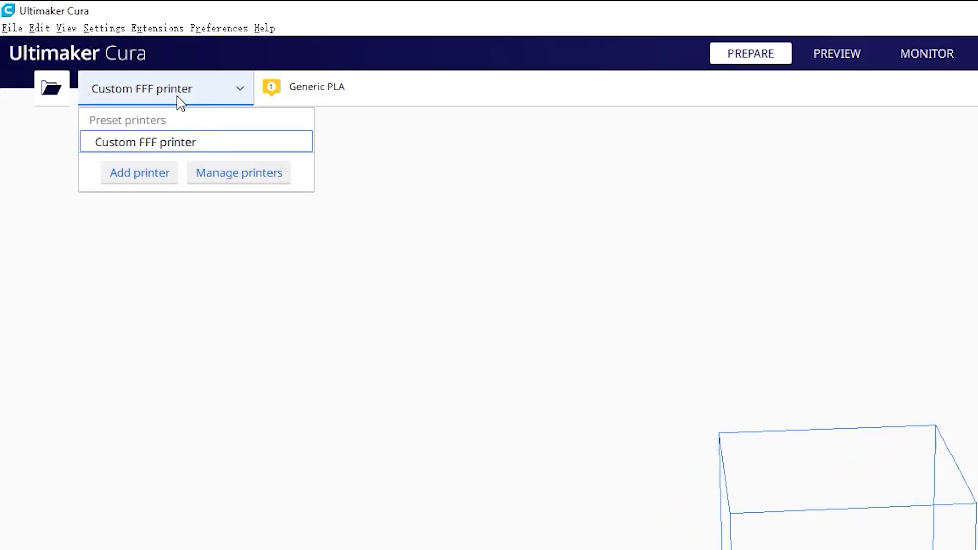
{"action": "left_click", "coordinate": [159, 175]}
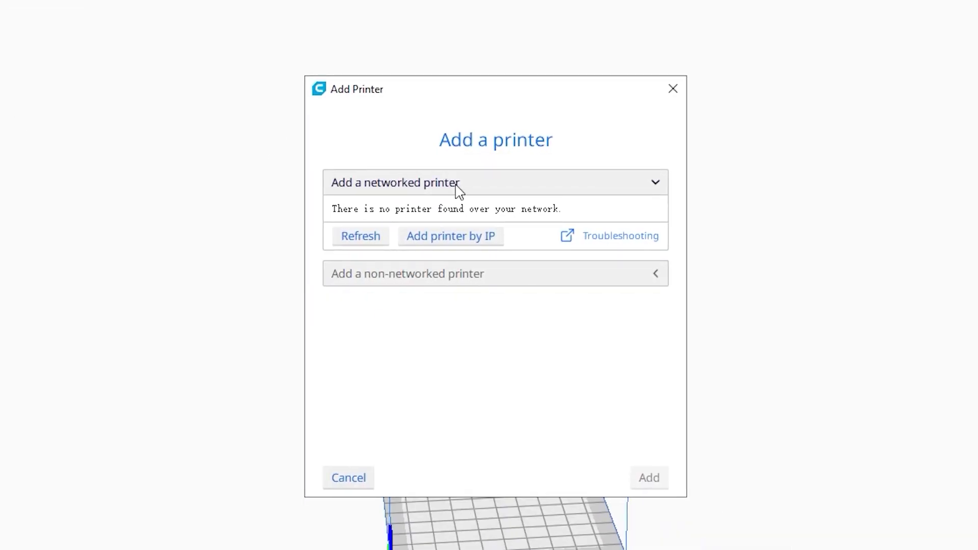
- Add Sovol-SV02 from the Sovol 3D non-networked printers and view its empty build plate
{"action": "left_click", "coordinate": [430, 187]}
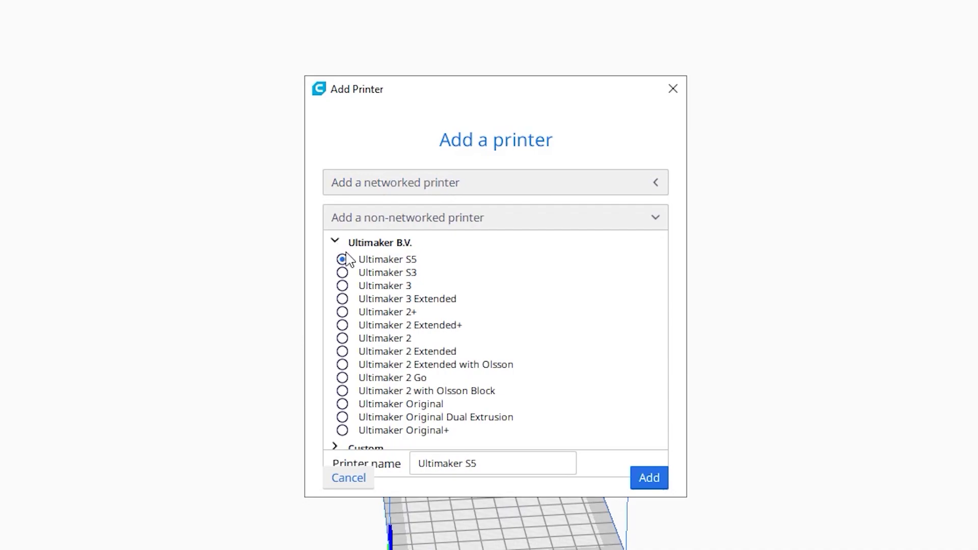
{"action": "scroll", "coordinate": [359, 298], "scroll_direction": "down", "scroll_amount": 5}
{"action": "scroll", "coordinate": [367, 349], "scroll_direction": "down", "scroll_amount": 10}
{"action": "left_click", "coordinate": [349, 326]}
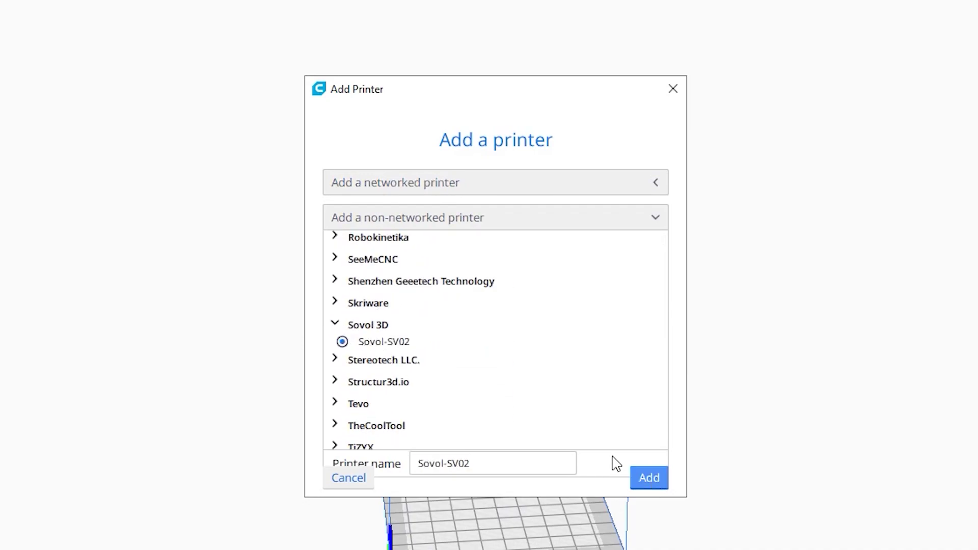
{"action": "scroll", "coordinate": [560, 348], "scroll_direction": "up", "scroll_amount": 5}
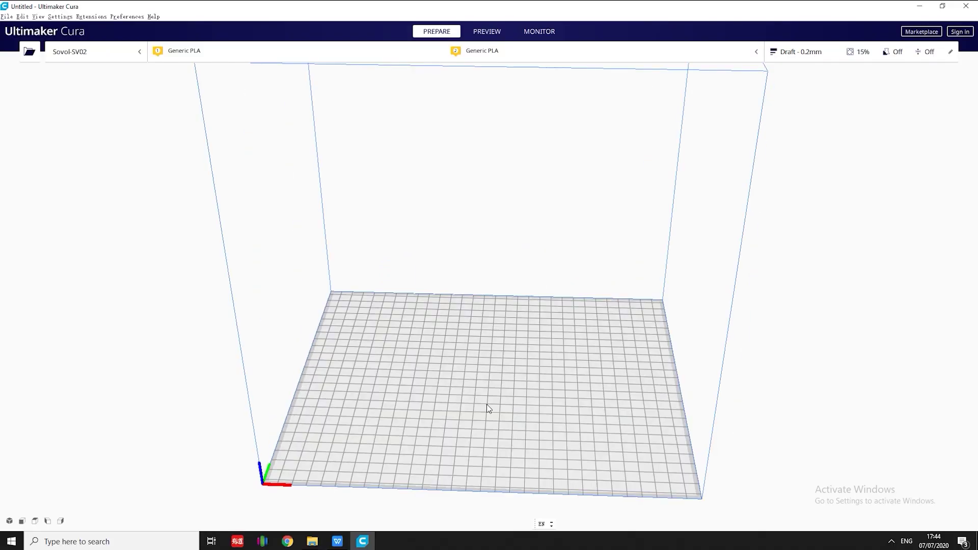
{"action": "mouse_move", "coordinate": [490, 408]}
{"action": "right_mouse_down"}
{"action": "mouse_move", "coordinate": [441, 363]}
{"action": "mouse_move", "coordinate": [527, 377]}
{"action": "right_mouse_up"}
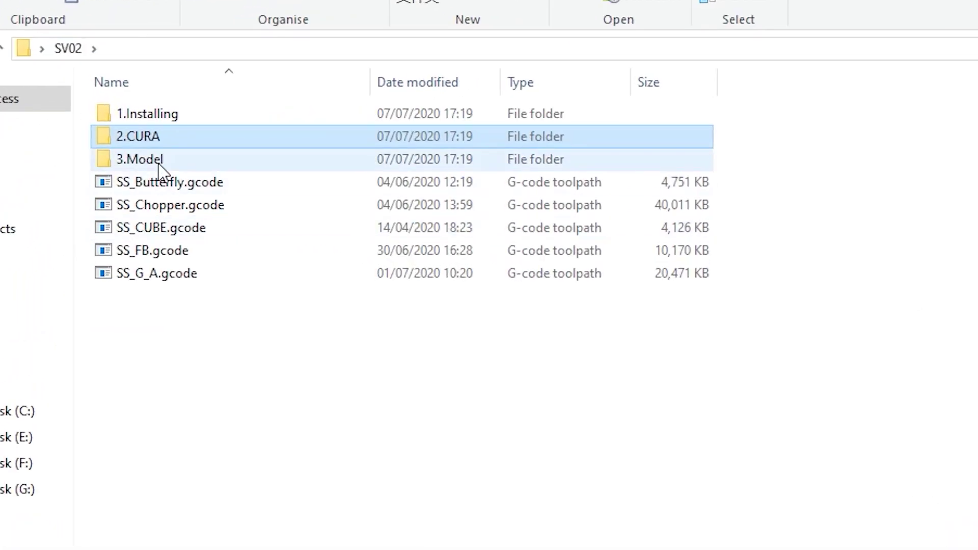
- Drag 1.stl and 2.stl from 3.Model\Butterfly onto Cura's build plate
{"action": "double_click", "coordinate": [157, 159]}
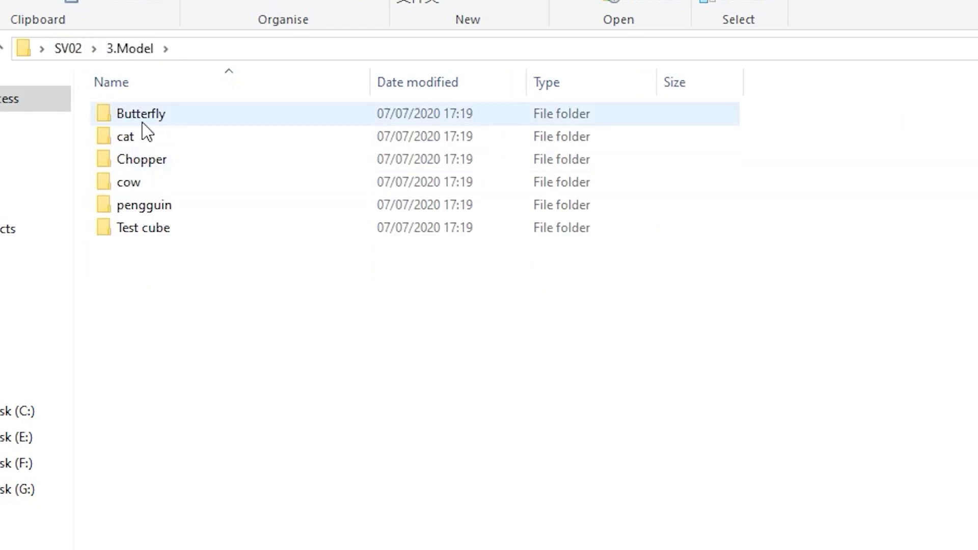
{"action": "double_click", "coordinate": [142, 122]}
{"action": "left_click", "coordinate": [153, 137]}
{"action": "left_click", "coordinate": [161, 120], "text": "shift"}
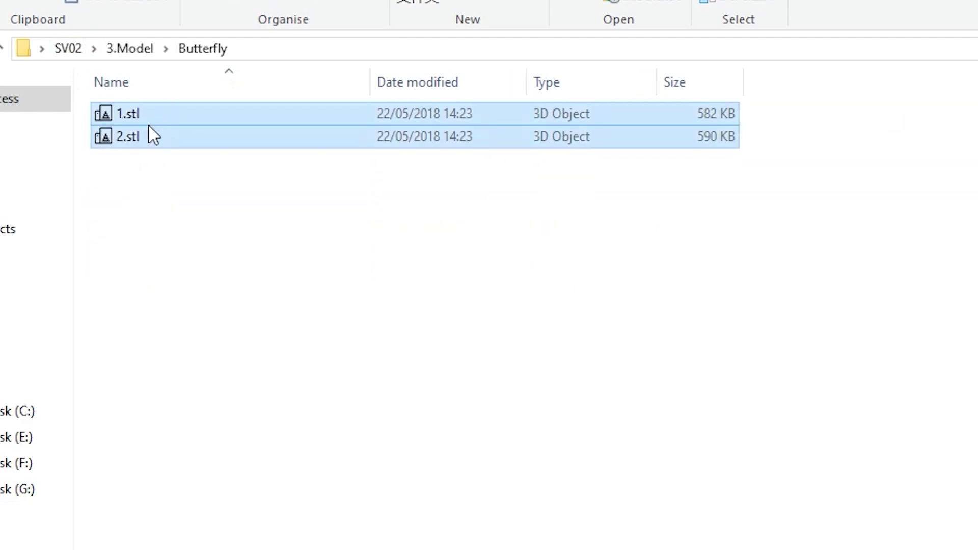
{"action": "left_click_drag", "start_coordinate": [153, 137], "coordinate": [356, 495]}
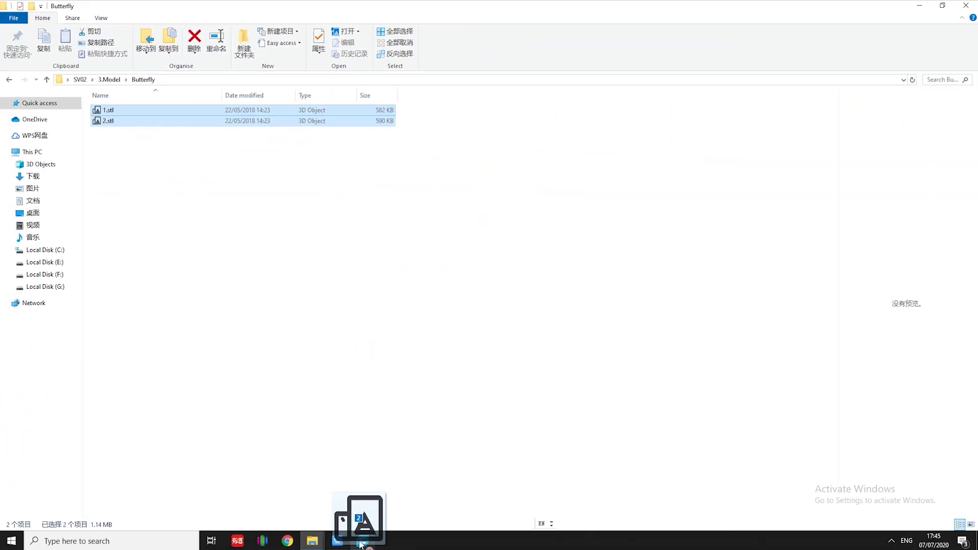
{"action": "left_click_drag", "start_coordinate": [360, 544], "coordinate": [476, 306]}
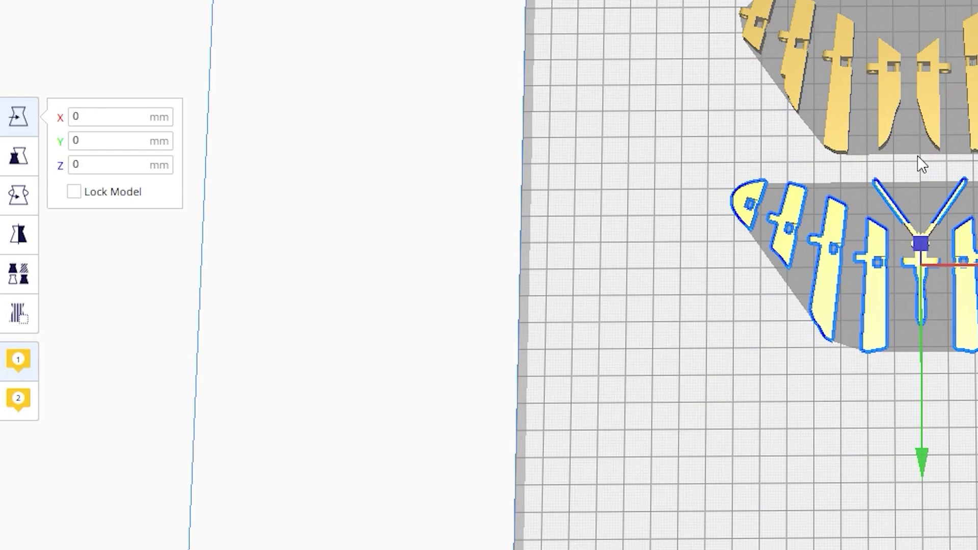
- Assign the upper butterfly part to extruder 2 and merge both parts into one model
{"action": "left_click", "coordinate": [918, 155]}
{"action": "left_click", "coordinate": [524, 245]}
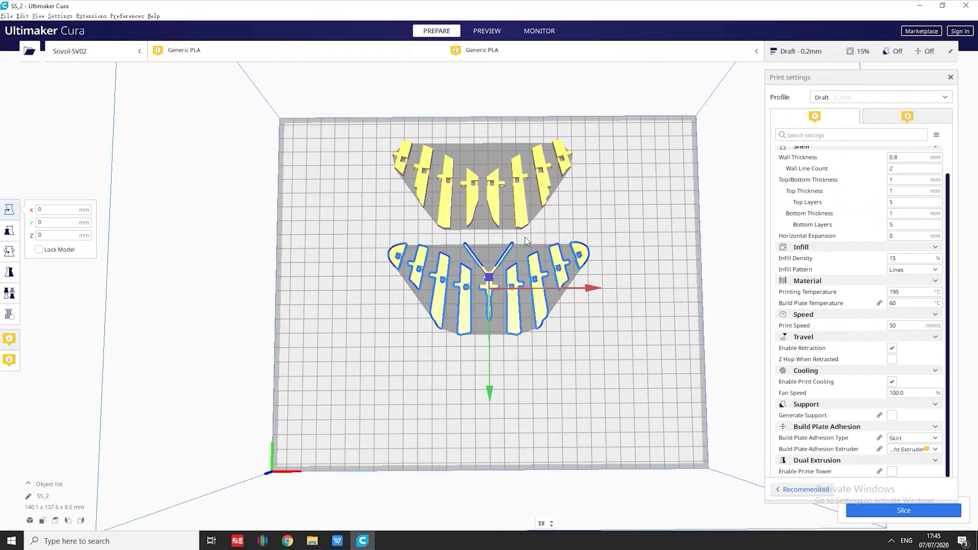
{"action": "left_click", "coordinate": [521, 220]}
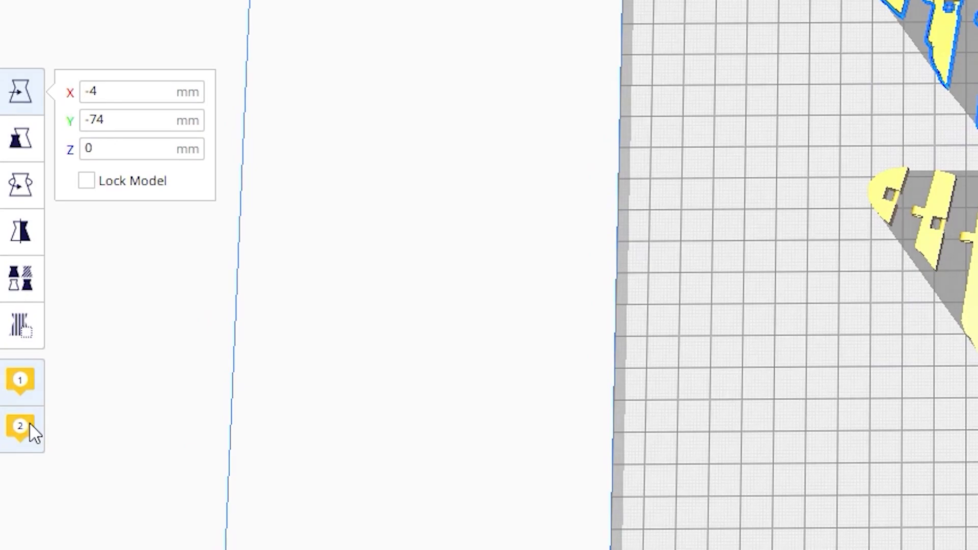
{"action": "left_click", "coordinate": [20, 427]}
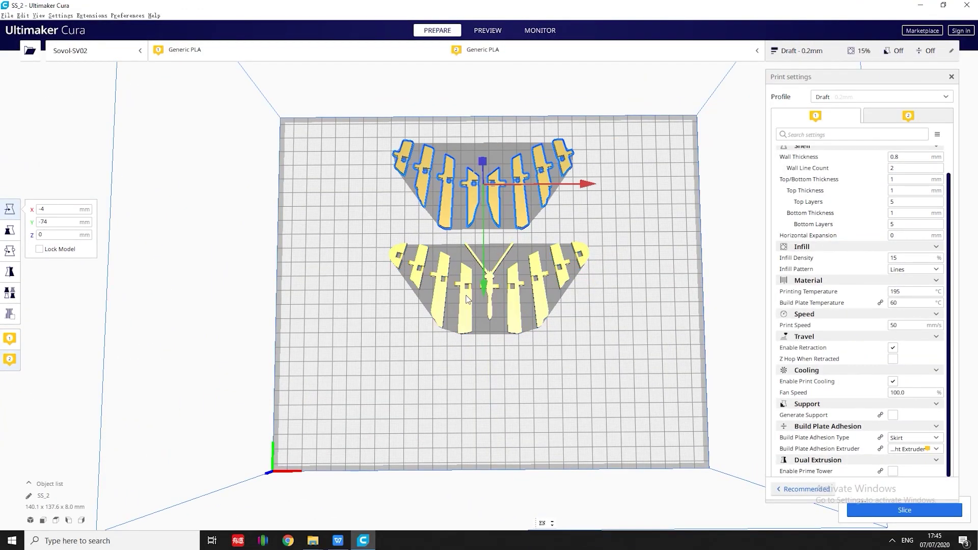
{"action": "right_click", "coordinate": [468, 298]}
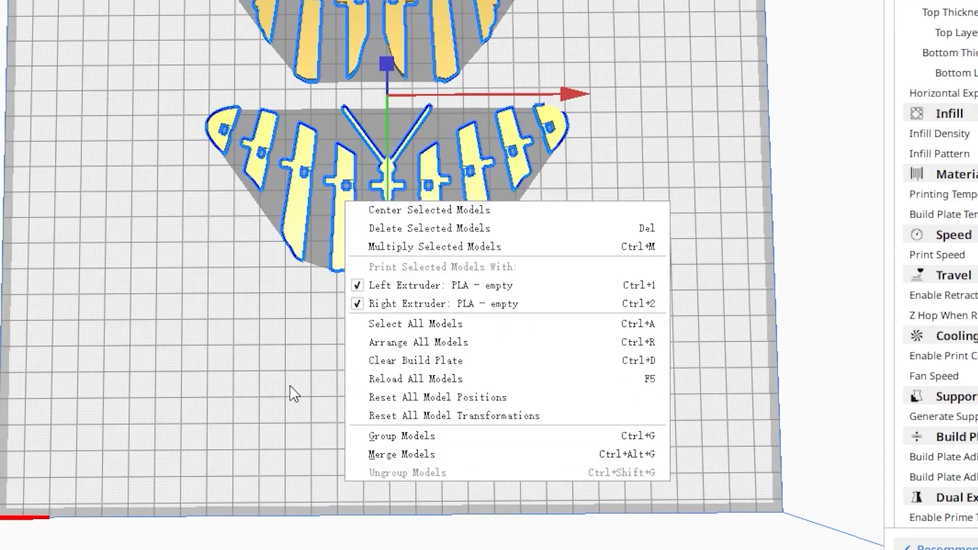
{"action": "left_click", "coordinate": [418, 455]}
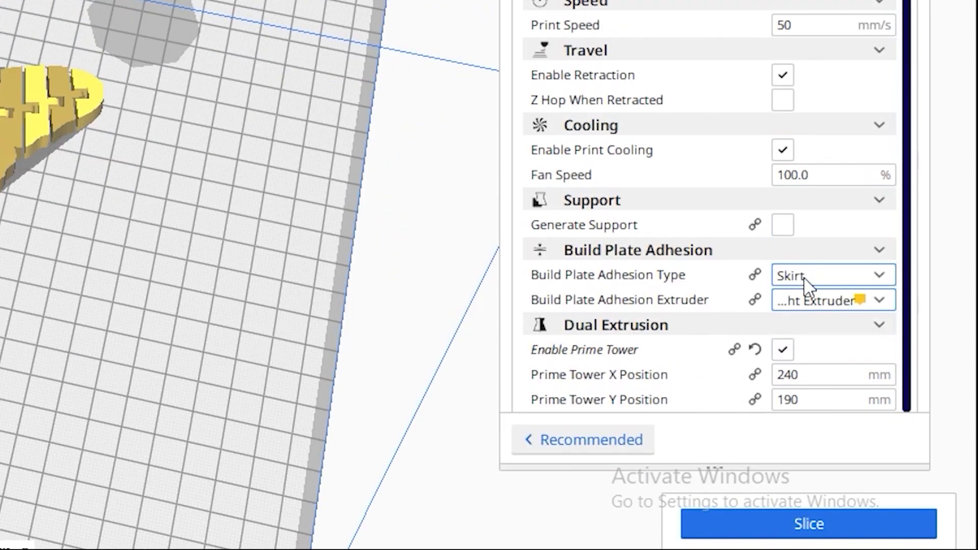
- Keep Skirt adhesion with Enable Prime Tower on, then slice the merged butterfly
{"action": "left_click", "coordinate": [804, 278]}
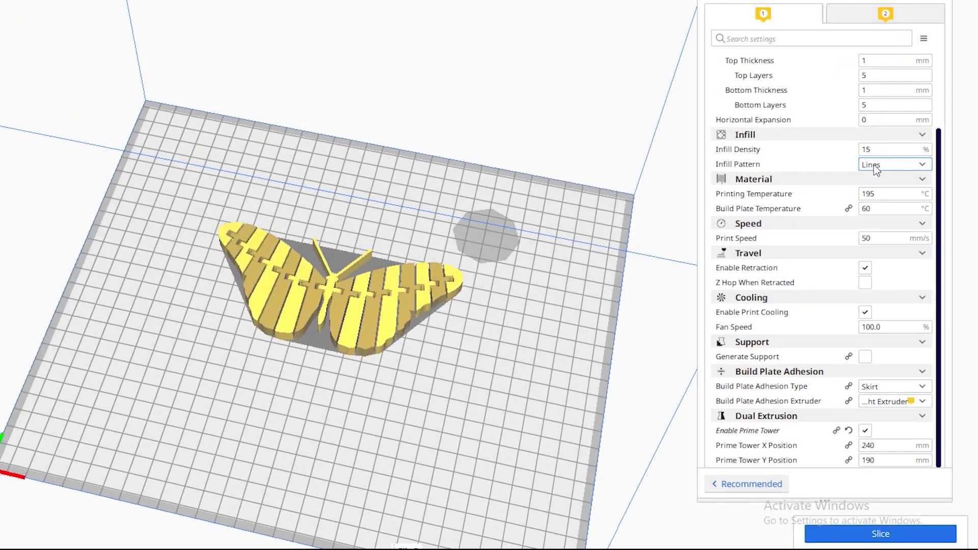
{"action": "scroll", "coordinate": [873, 164], "scroll_direction": "up", "scroll_amount": 3}
{"action": "scroll", "coordinate": [848, 218], "scroll_direction": "down", "scroll_amount": 2}
{"action": "scroll", "coordinate": [848, 218], "scroll_direction": "down", "scroll_amount": 2}
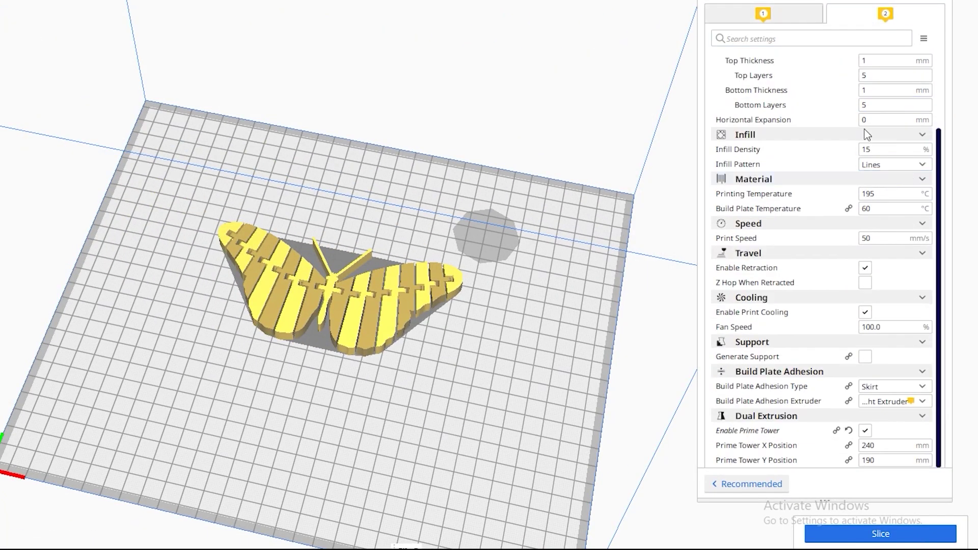
{"action": "scroll", "coordinate": [880, 264], "scroll_direction": "up", "scroll_amount": 3}
{"action": "scroll", "coordinate": [880, 264], "scroll_direction": "down", "scroll_amount": 3}
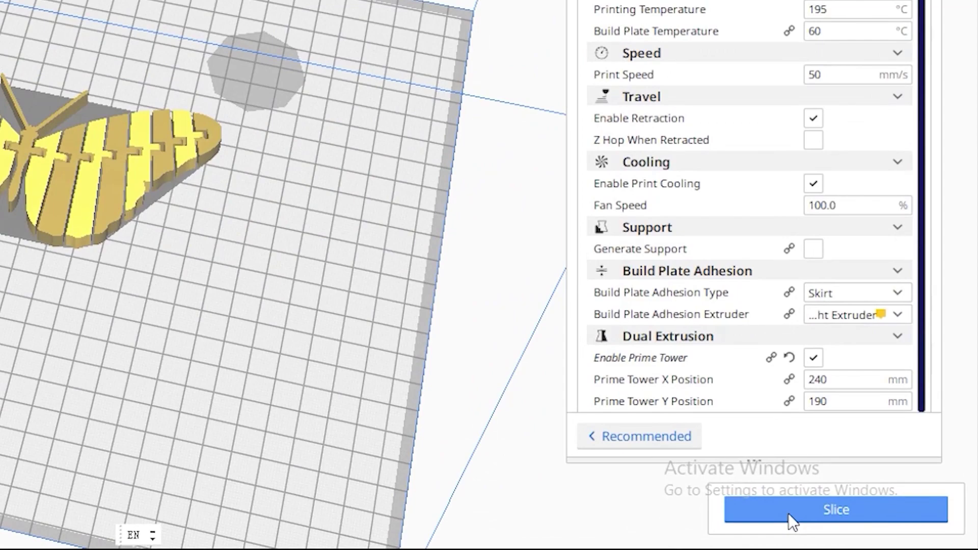
{"action": "left_click", "coordinate": [787, 513]}
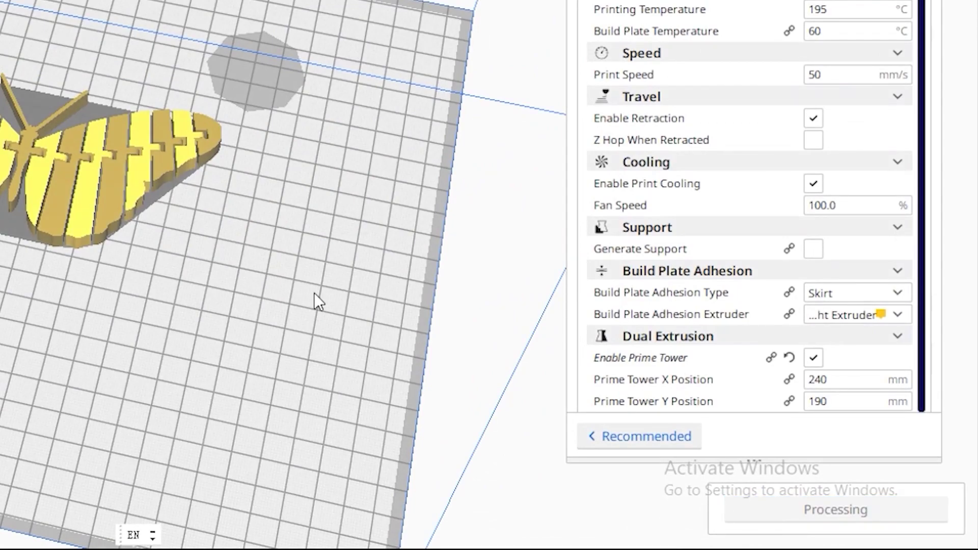